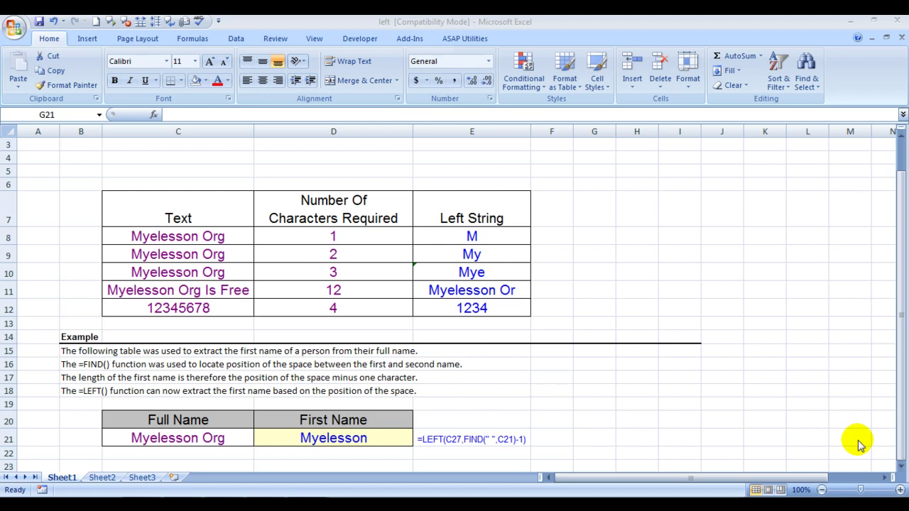
Clear the LEFT formulas from E8:E12 in the Left String column
key("Left")
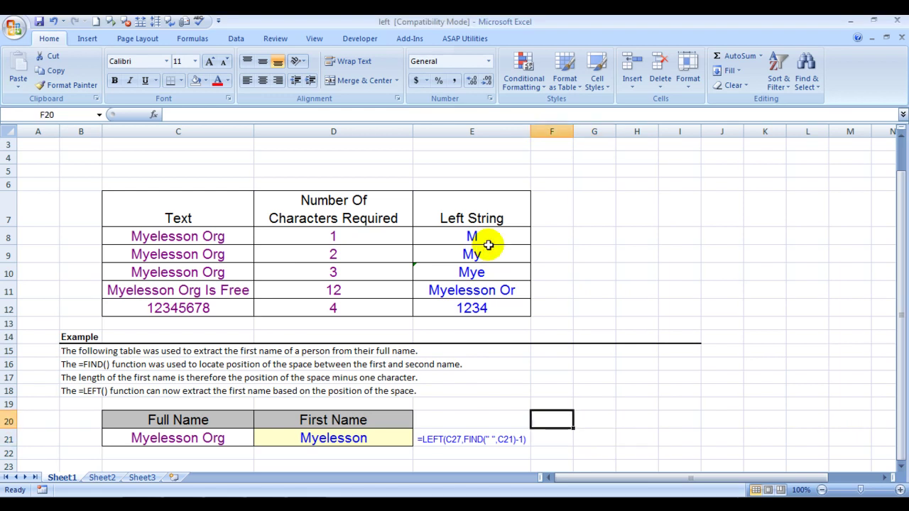
left_click(488, 243)
key("shift+Down")
key("shift+Down")
key("shift+Down")
key("shift+Down")
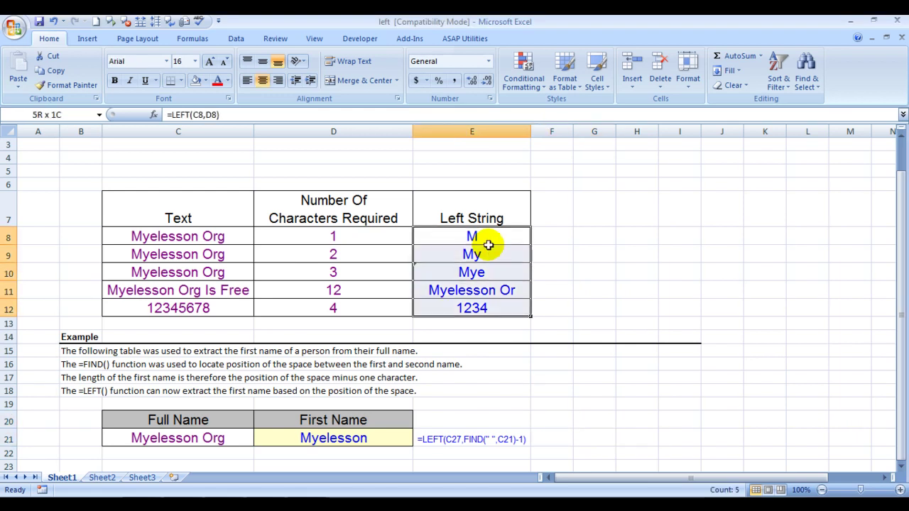
key("Delete")
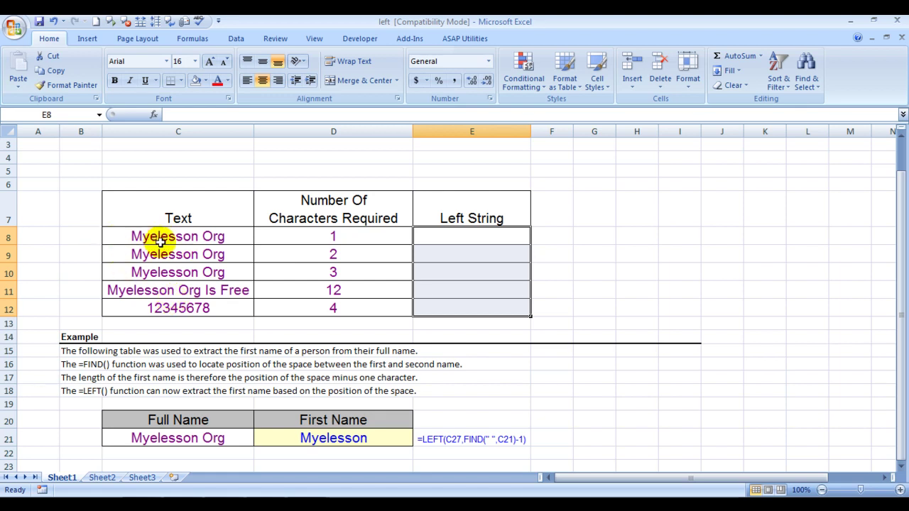
Enter =LEFT(C8,D8) in E8 so it returns M
key("Up")
key("Up")
key("Up")
key("Up")
key("Up")
key("Up")
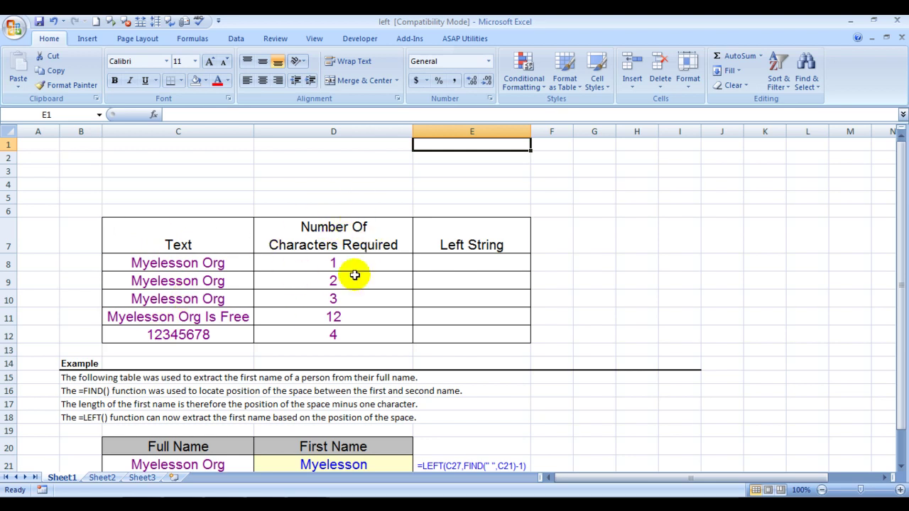
left_click(486, 263)
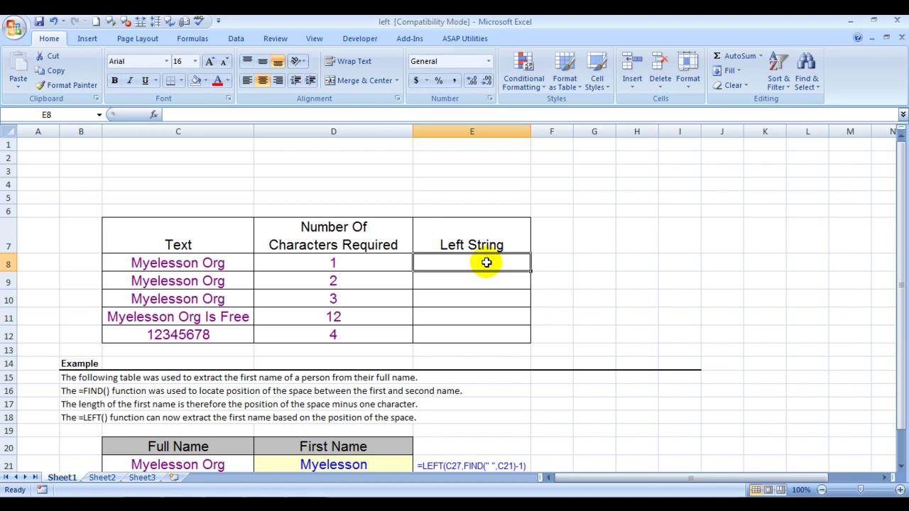
type("=lef")
key("Tab")
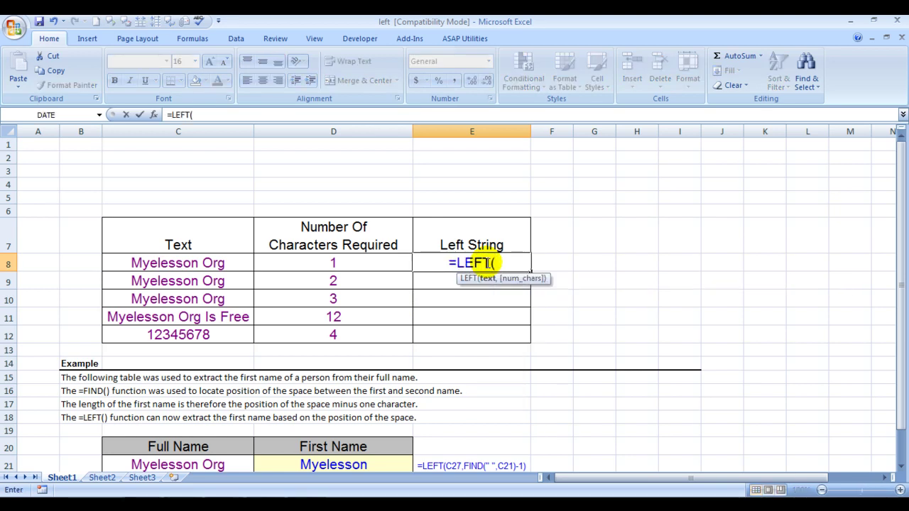
left_click(182, 263)
type(",")
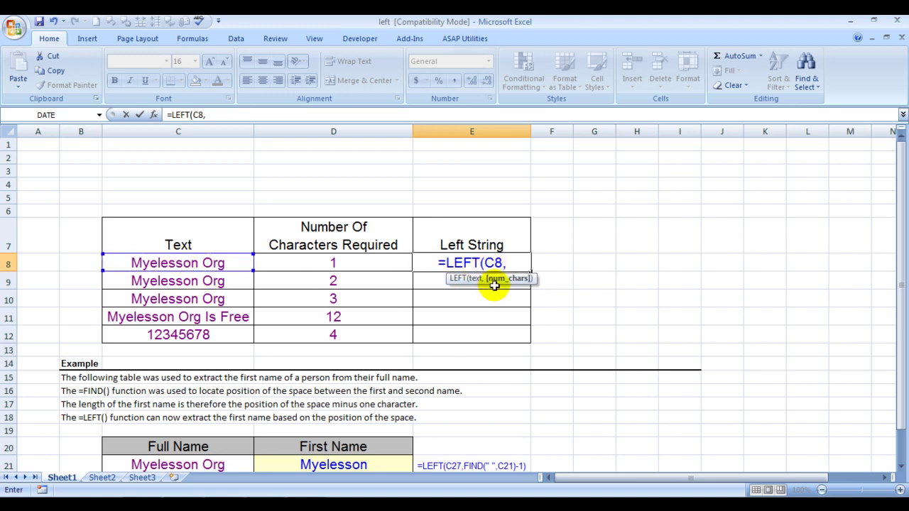
left_click(336, 265)
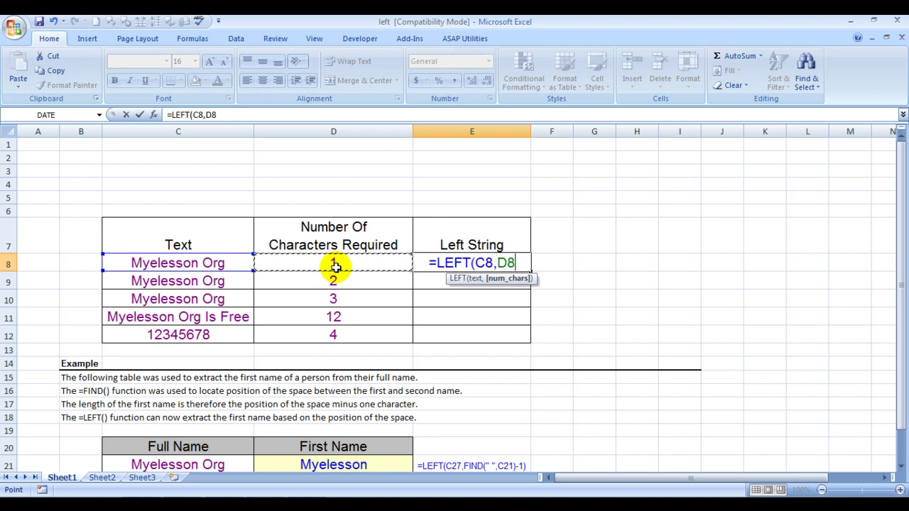
type(")")
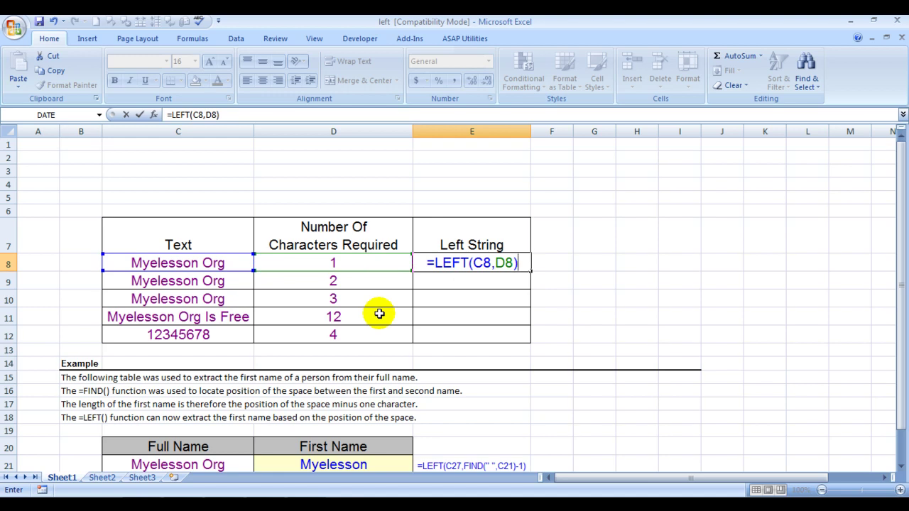
key("Return")
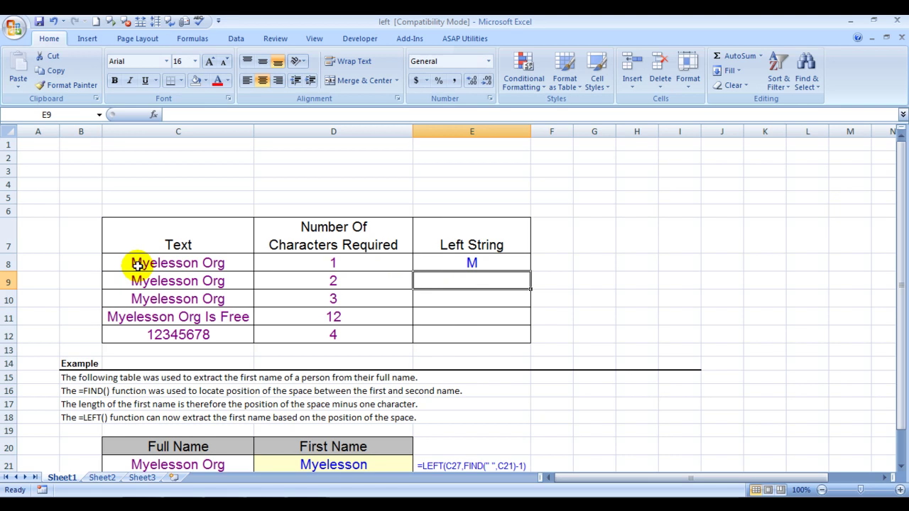
Enter =LEFT(C9,2) in E9 so it shows My
key("Left")
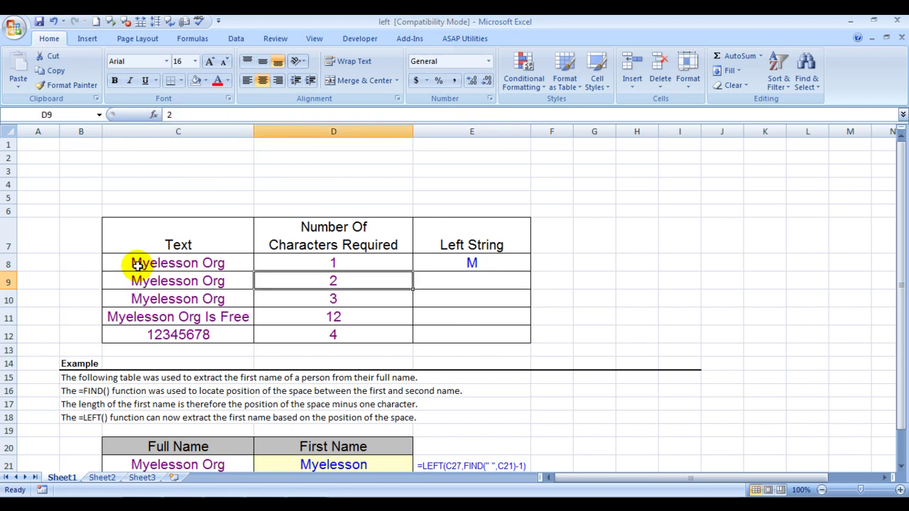
key("Right")
type("=")
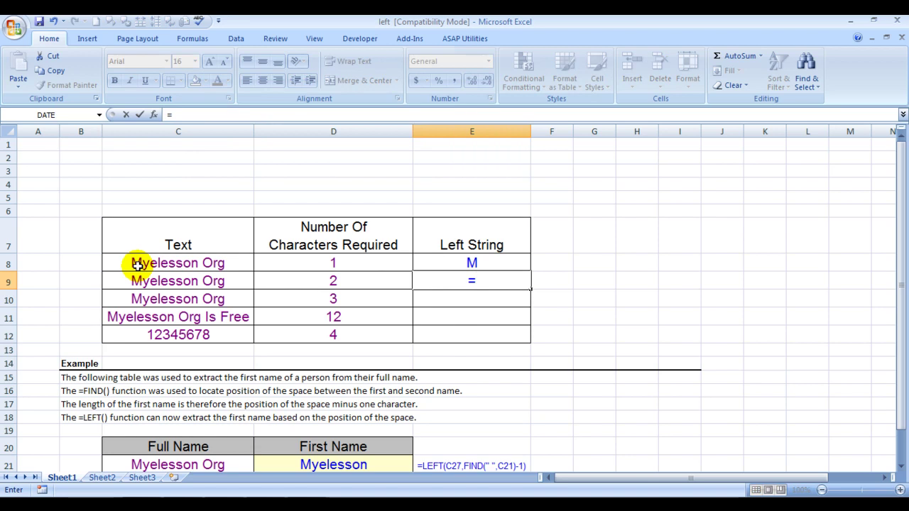
type("left")
key("Tab")
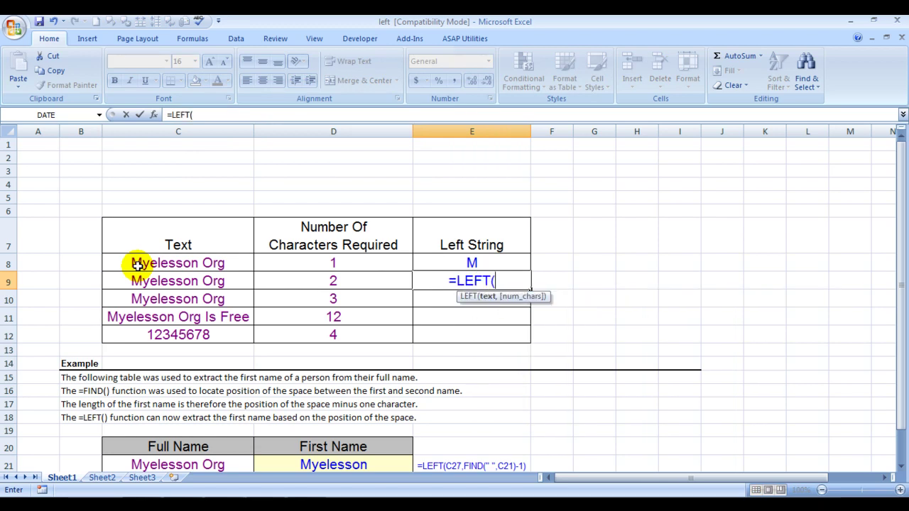
left_click(177, 281)
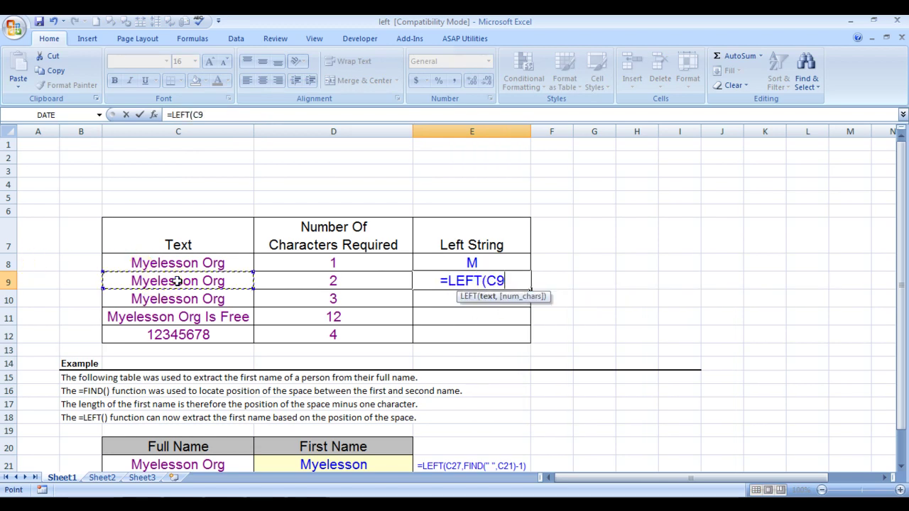
type(",")
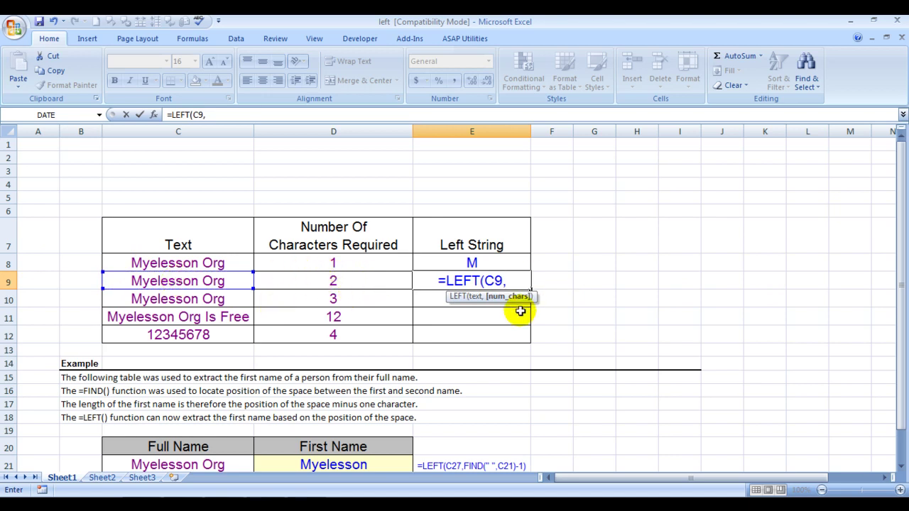
type("2")
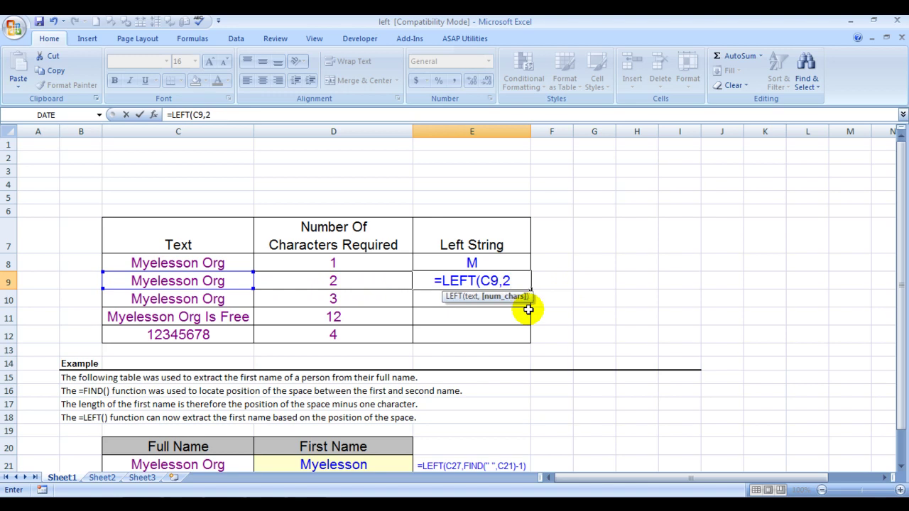
type(")")
key("Return")
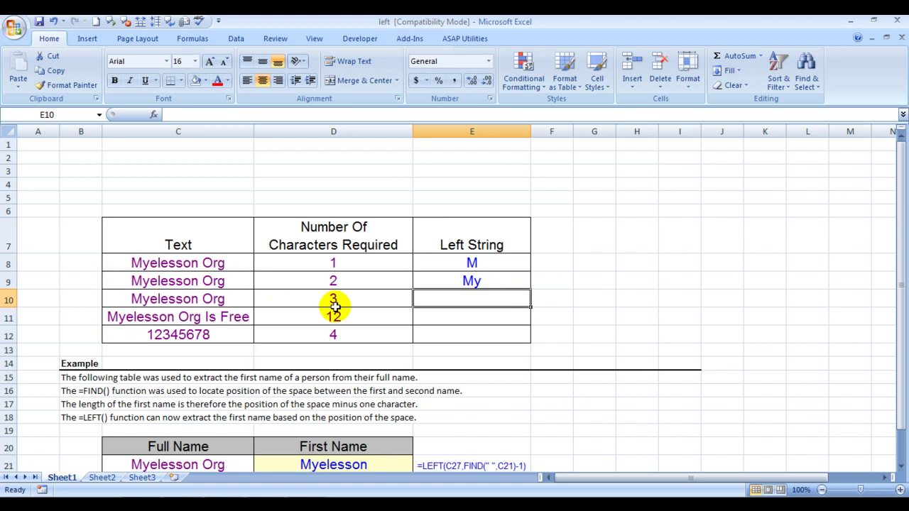
Enter =LEFT(C10,D10) in E10 so it shows Mye
left_click(465, 294)
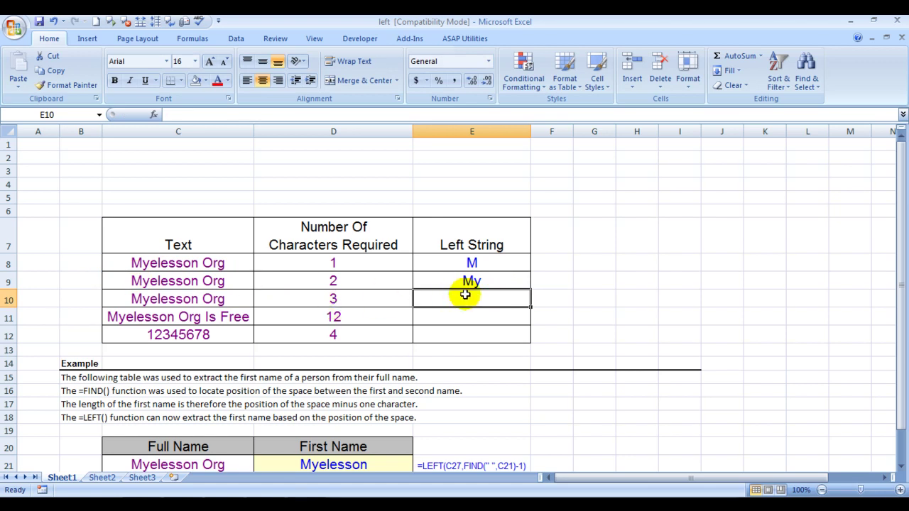
type("=lef")
key("Tab")
key("Left")
key("Left")
type(",")
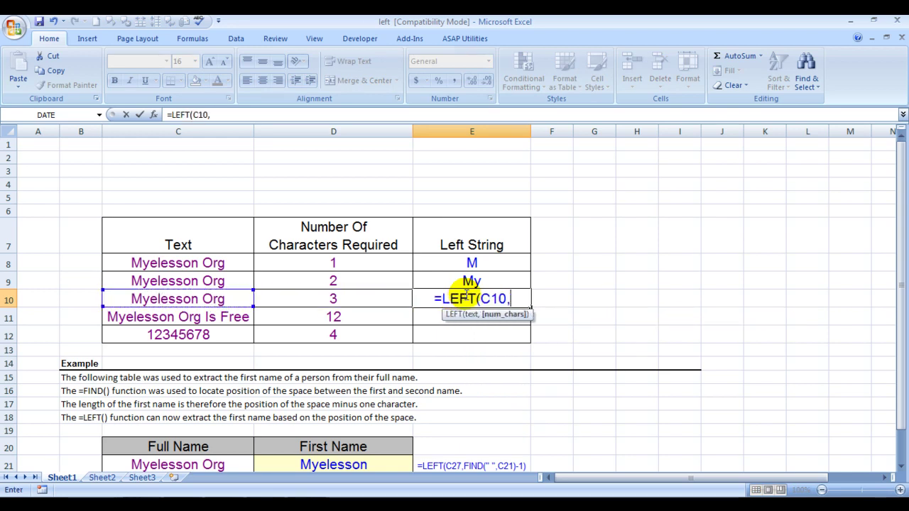
left_click(369, 296)
key("Return")
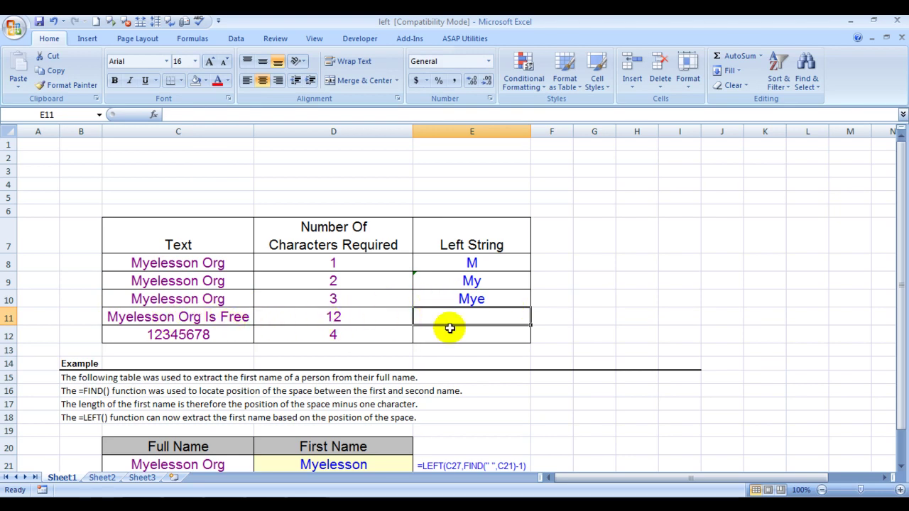
Enter =LEFT(C11,D11) in E11 so it shows Myelesson Or
type("=left(C11")
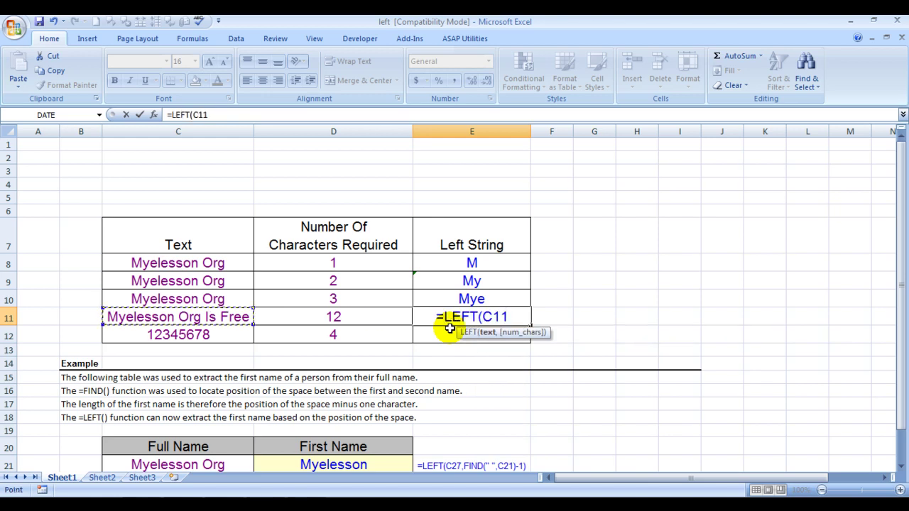
type("m")
key("BackSpace")
type(",")
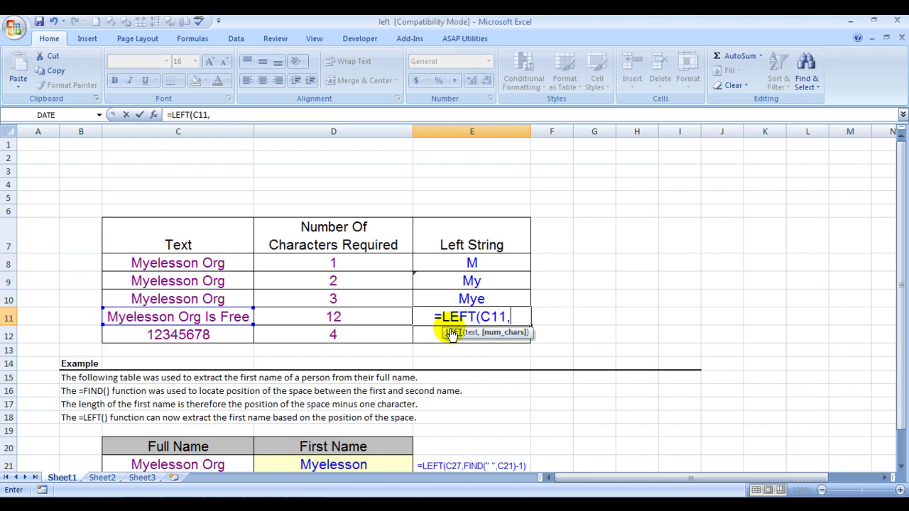
left_click(345, 318)
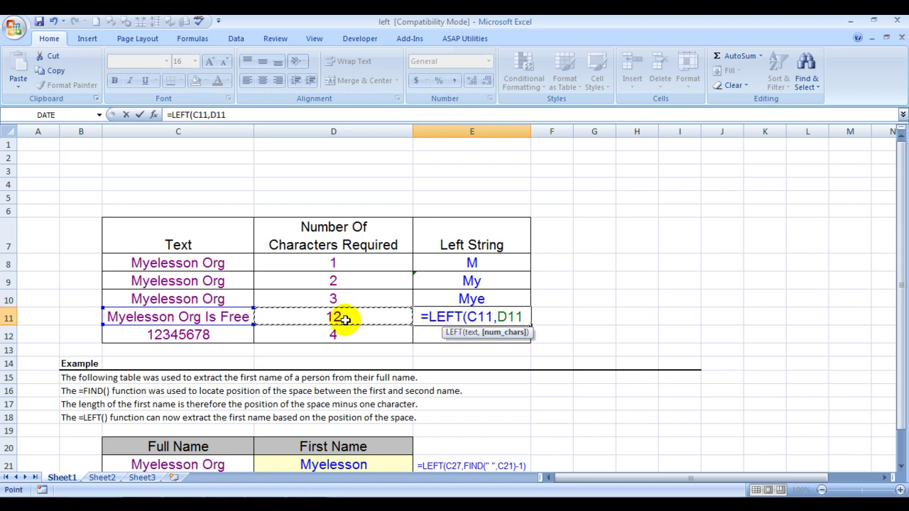
type(")")
key("Return")
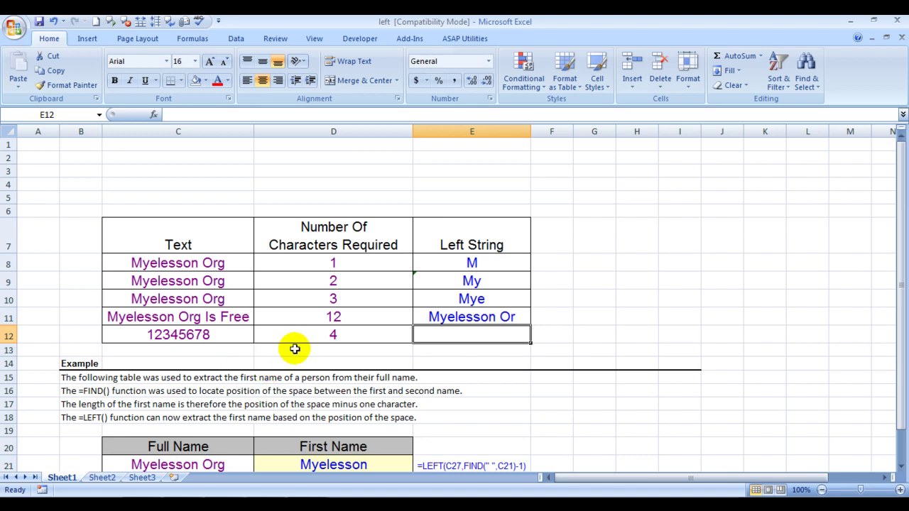
Enter =LEFT(C12,4) in E12 so it shows 1234
type("=")
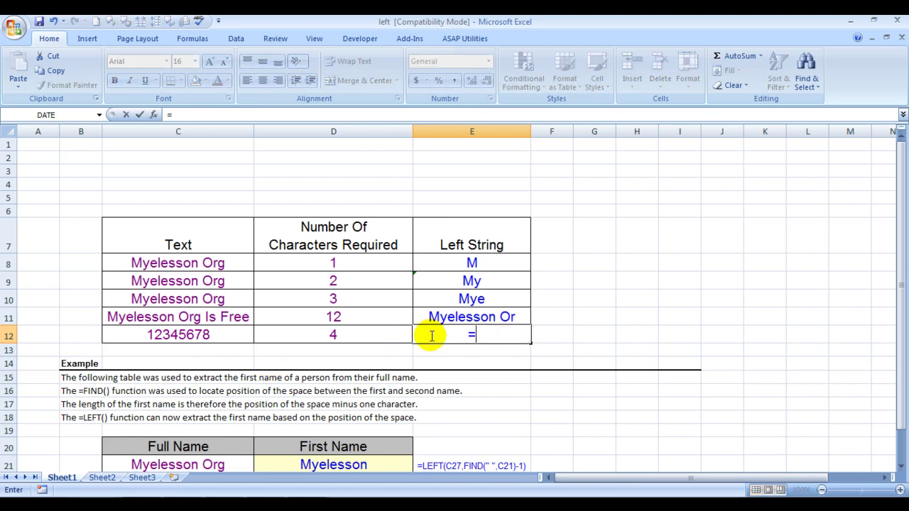
type("left")
key("Tab")
key("Left")
key("Left")
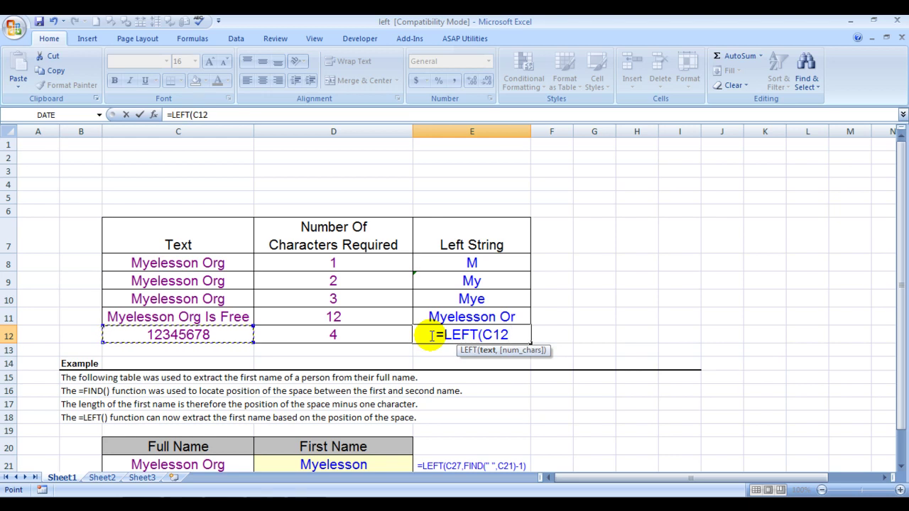
type(",4")
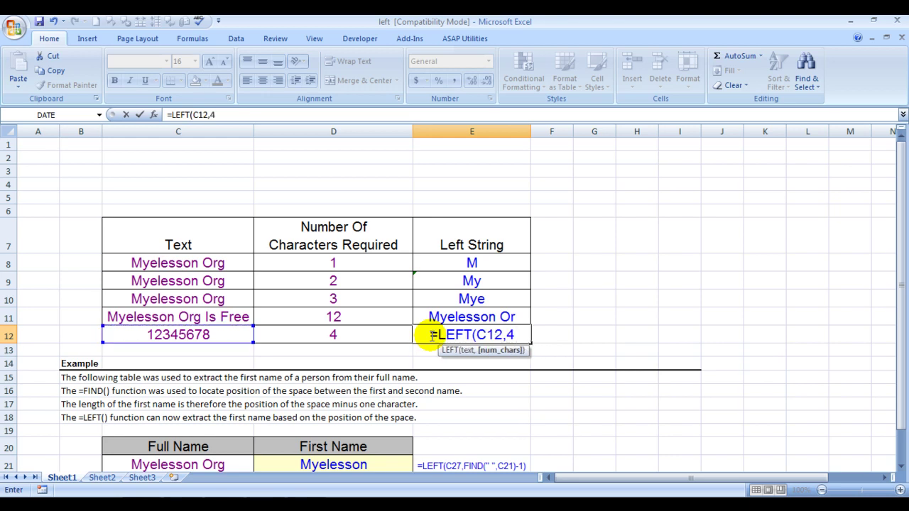
type(")")
key("Return")
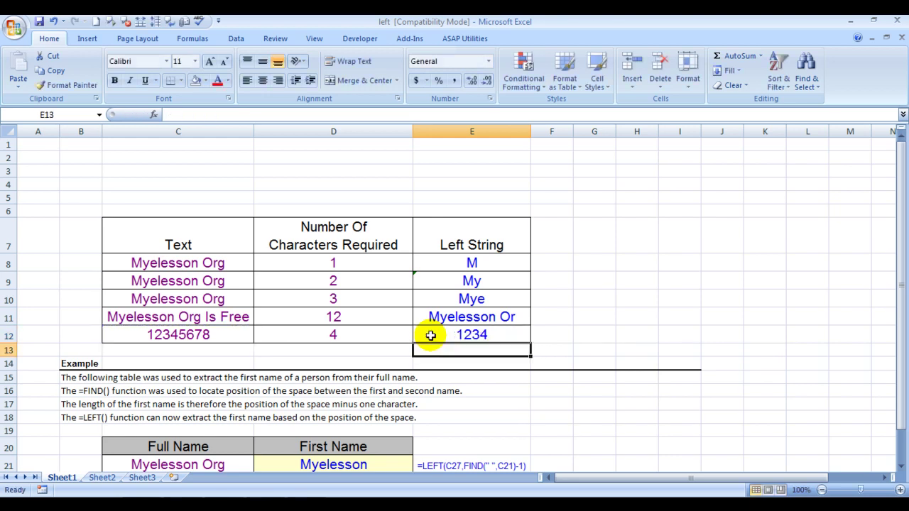
Inspect the character counts and LEFT formulas in D12, E12, D9 and E8
left_click(341, 339)
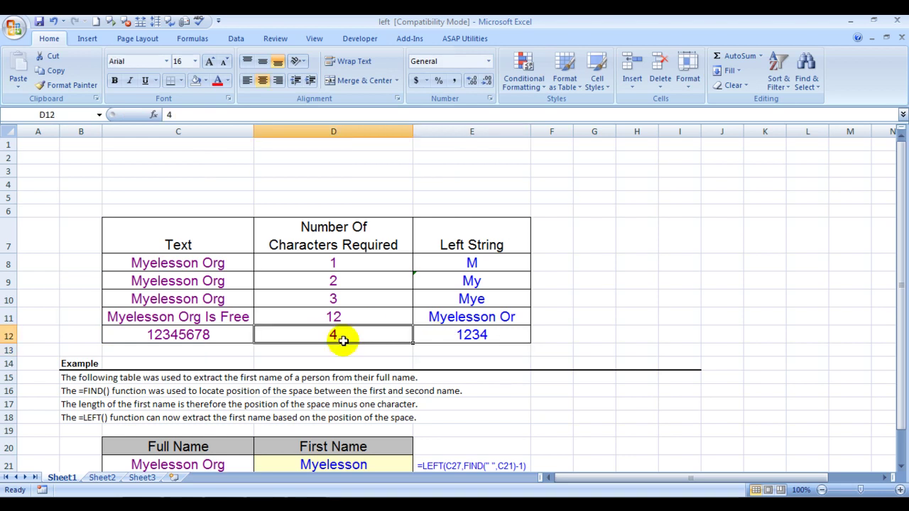
key("Right")
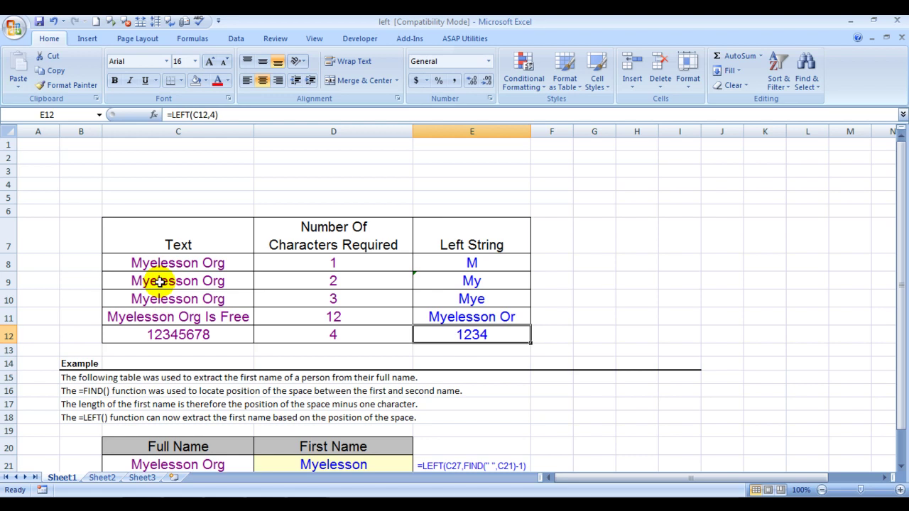
left_click(335, 282)
left_click(468, 259)
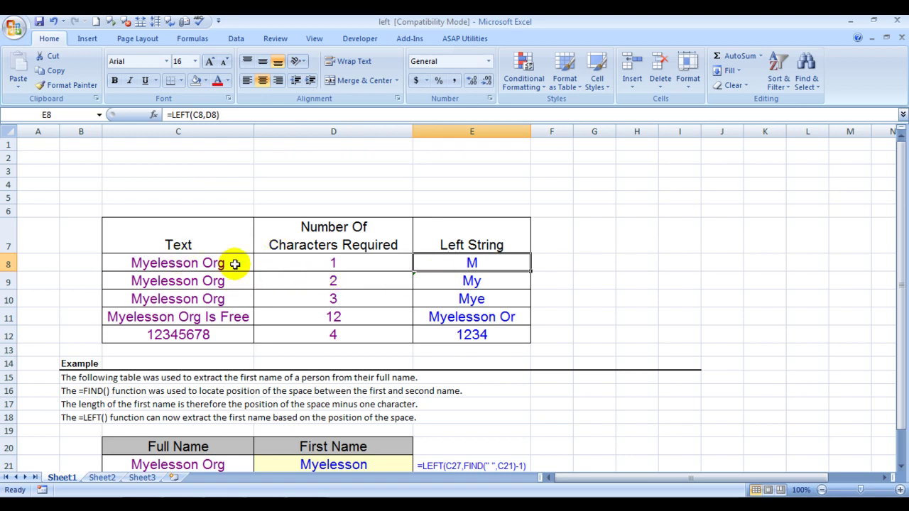
Move down the sheet to the Full Name example table around C21
left_click(541, 402)
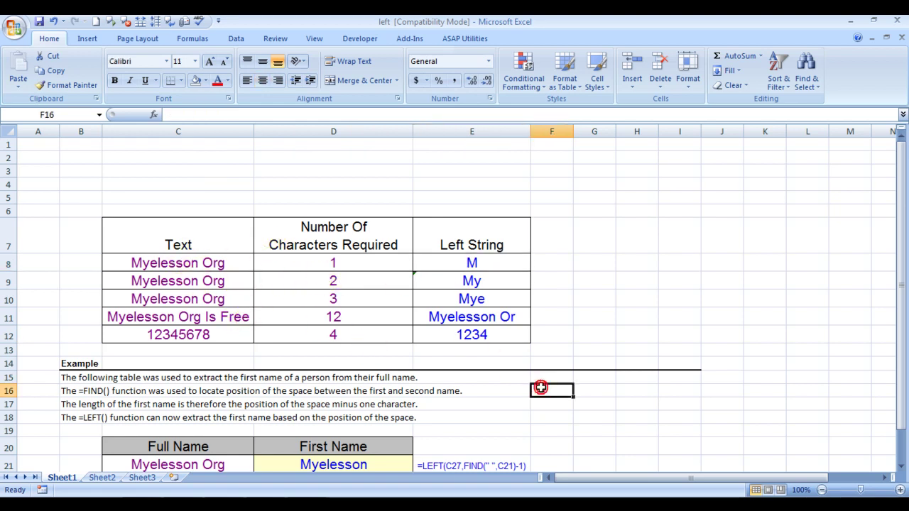
key("Down")
key("Down")
key("Down")
key("Down")
key("Down")
key("Down")
key("Left")
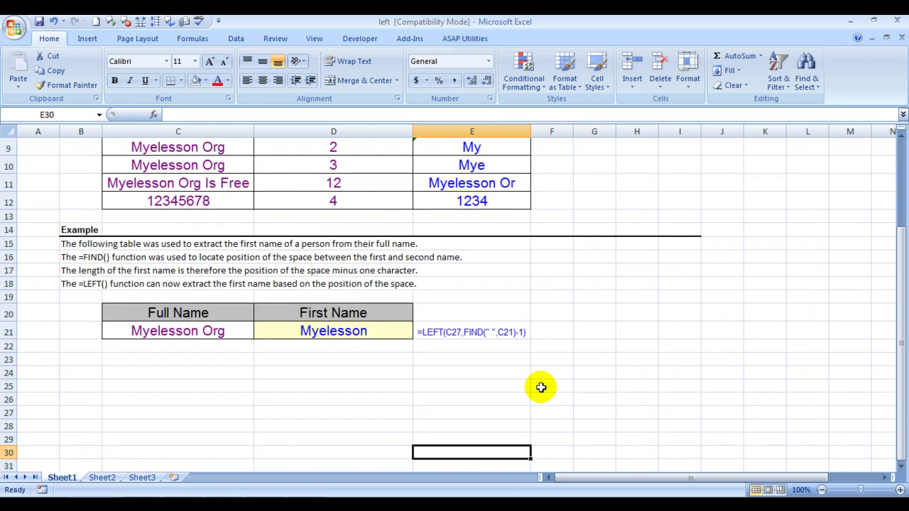
key("Left")
key("Left")
key("Left")
key("Down")
scroll(541, 387, "down", 2)
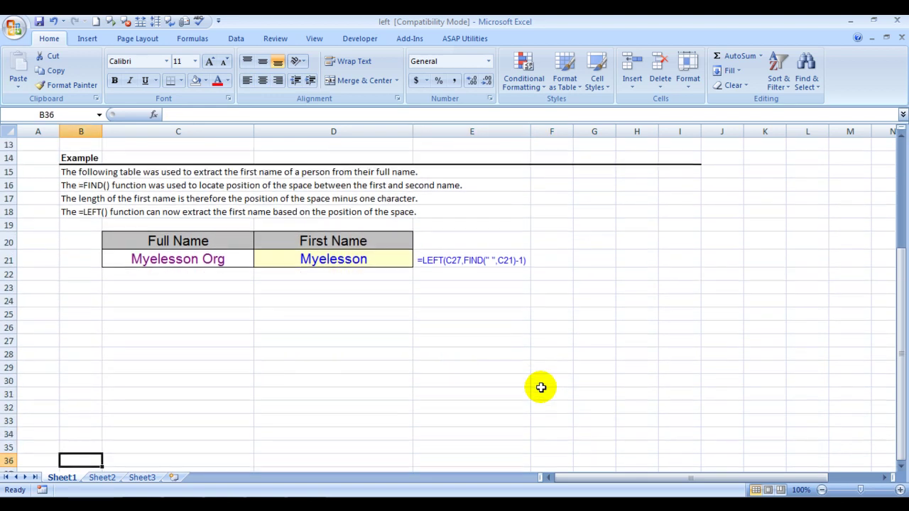
key("Up")
key("Up")
key("Up")
key("Right")
key("Up")
key("Up")
key("Up")
key("Down")
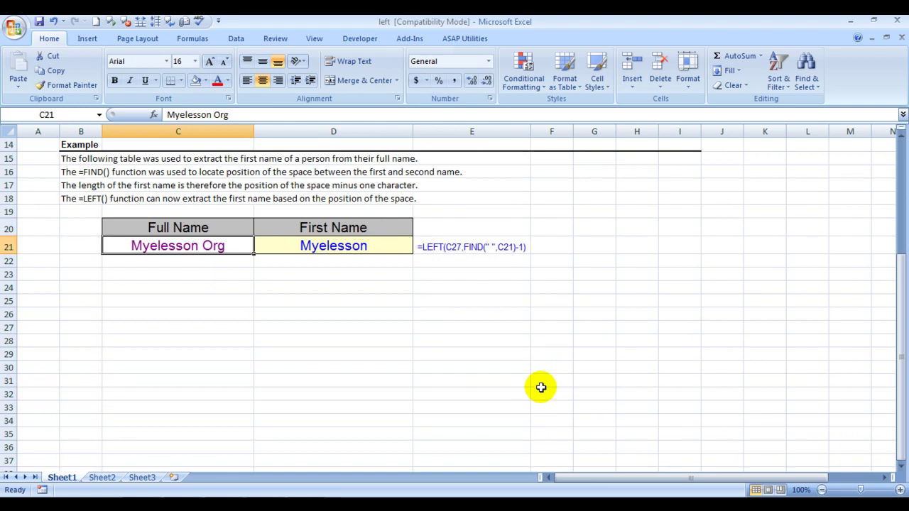
left_click(364, 252)
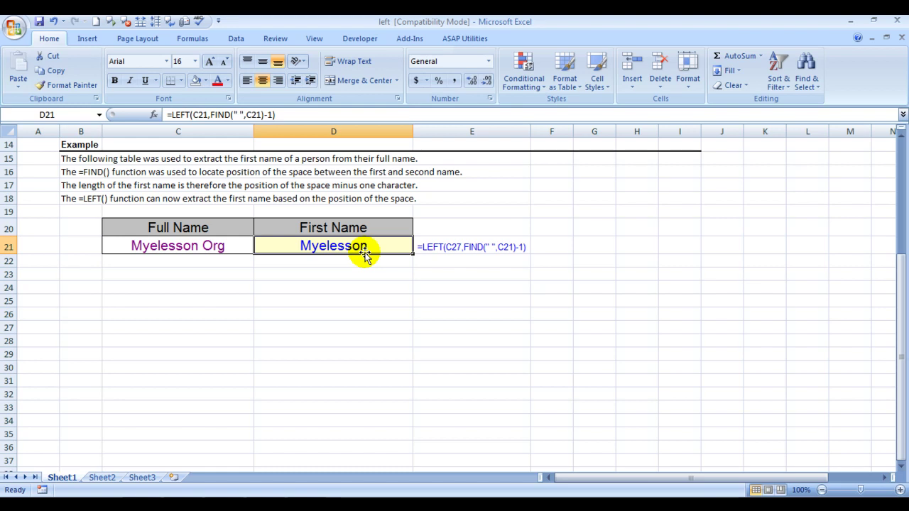
key("Left")
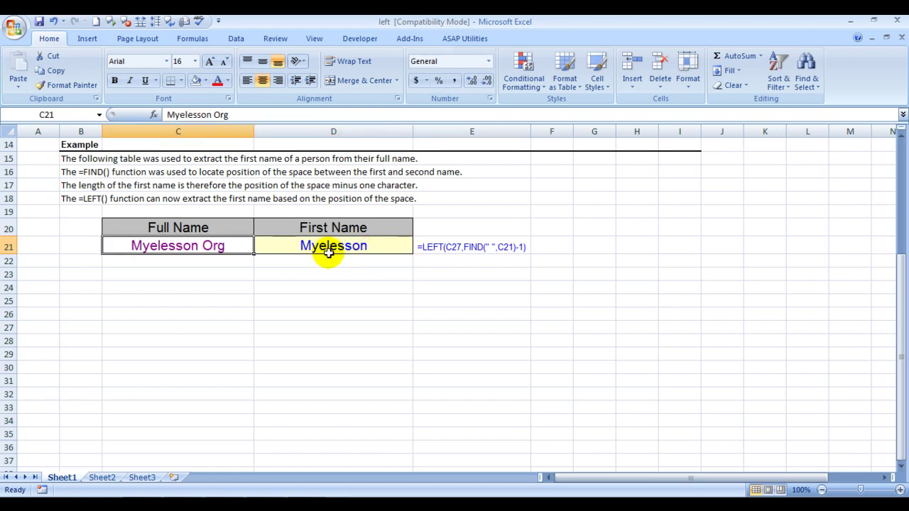
type("guru ji")
key("Return")
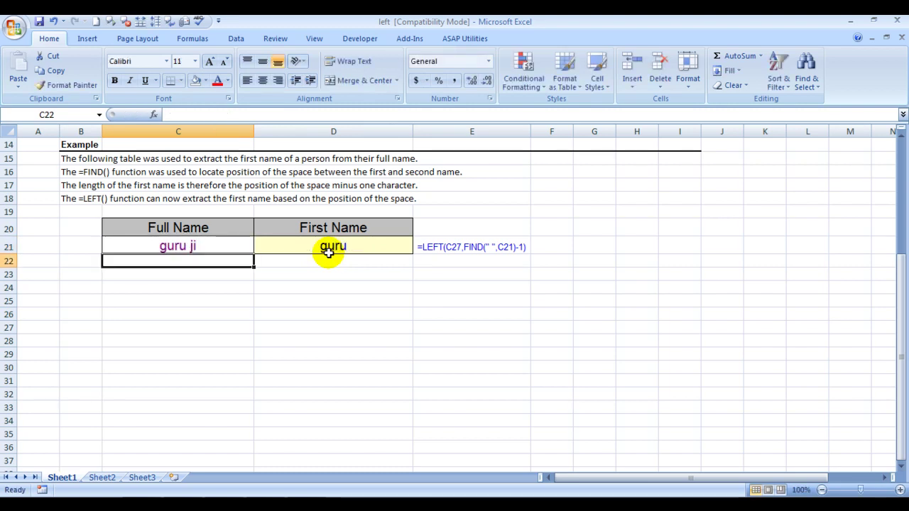
left_click(355, 249)
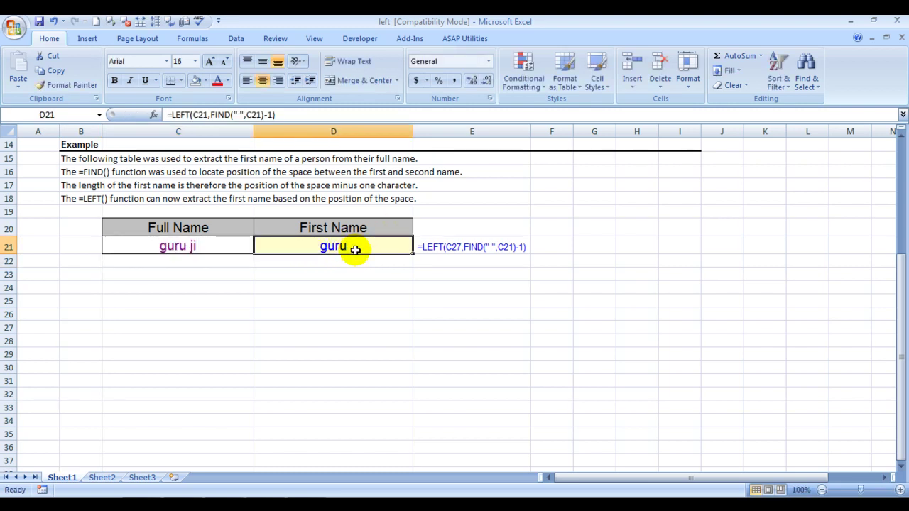
key("ctrl+z")
key("Down")
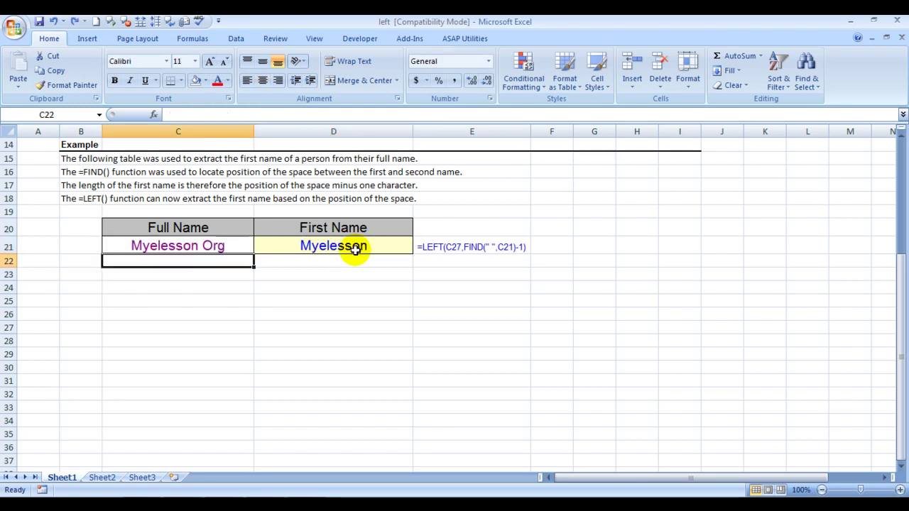
key("Right")
key("Up")
key("Right")
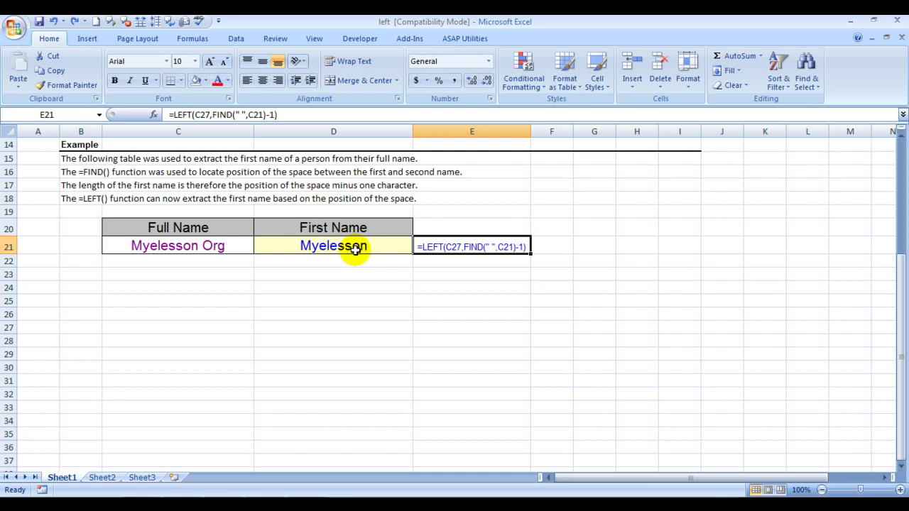
Change the formula text in E21 to reference C21 instead of C27
left_click(314, 290)
key("Up")
key("Up")
key("Up")
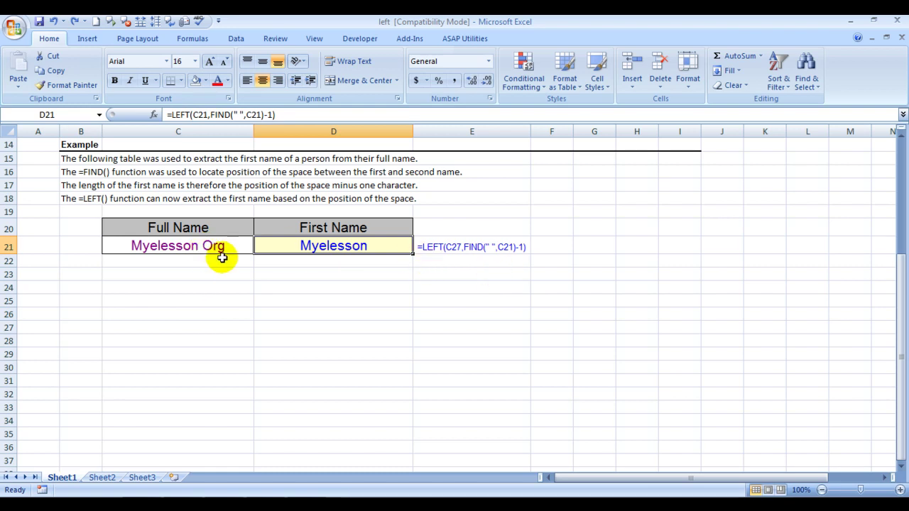
double_click(459, 248)
key("BackSpace")
type("1")
key("Return")
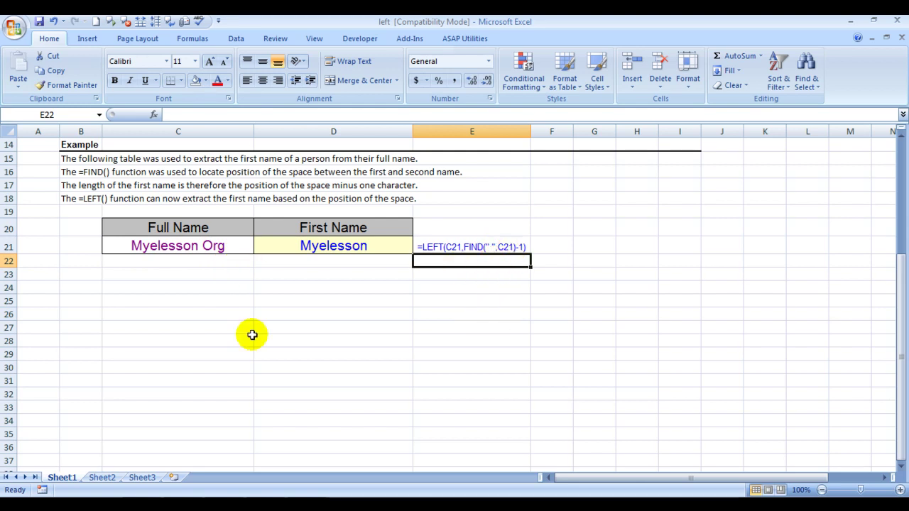
left_click(162, 246)
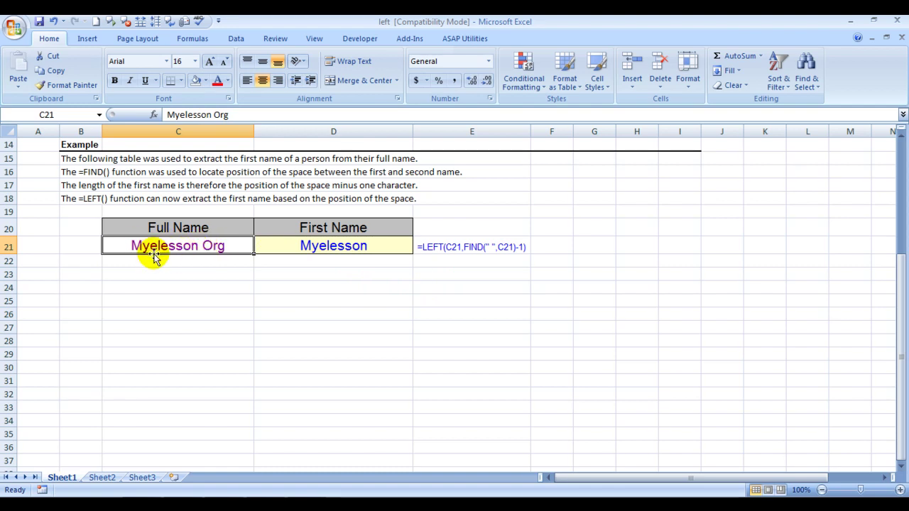
Clear D21 and begin a new LEFT formula using C21 as the text
left_click(483, 248)
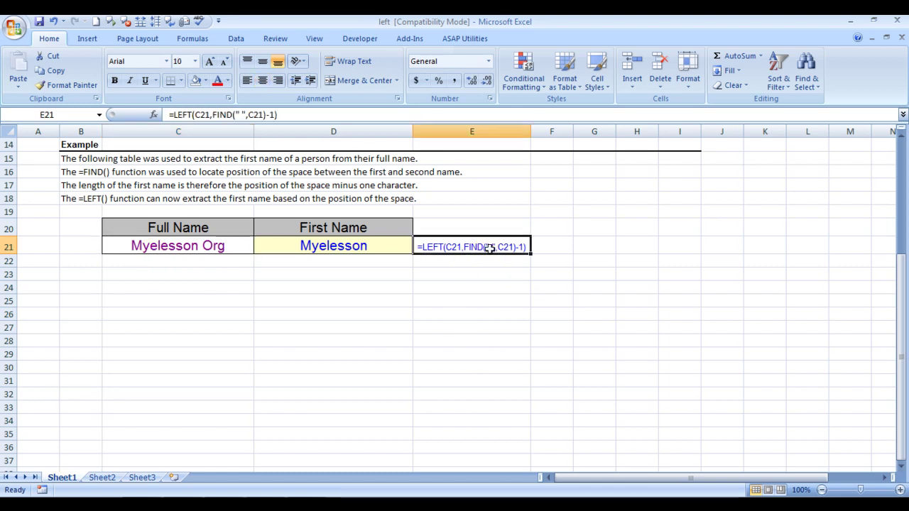
left_click(380, 246)
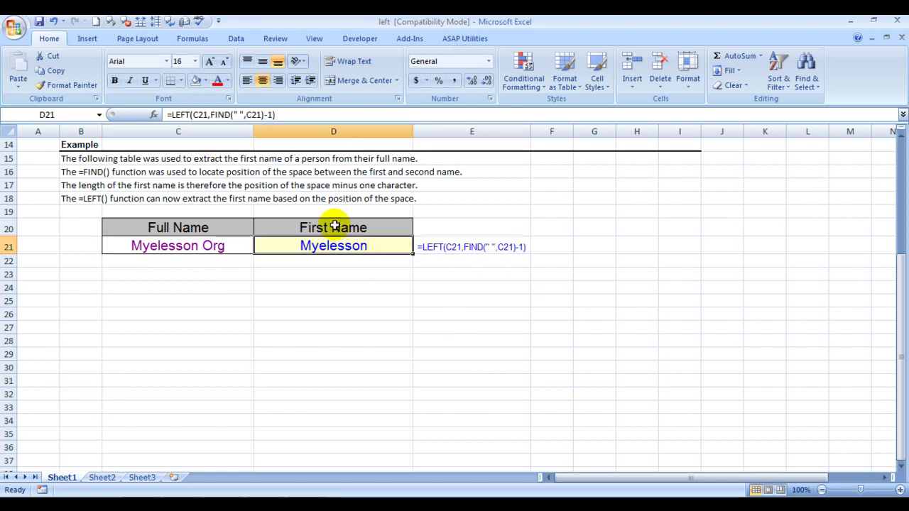
key("Delete")
type("=")
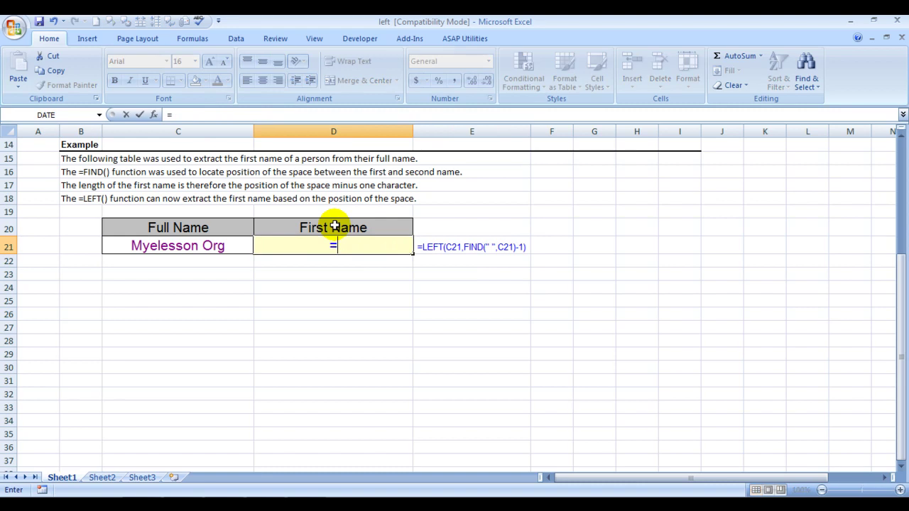
type("left")
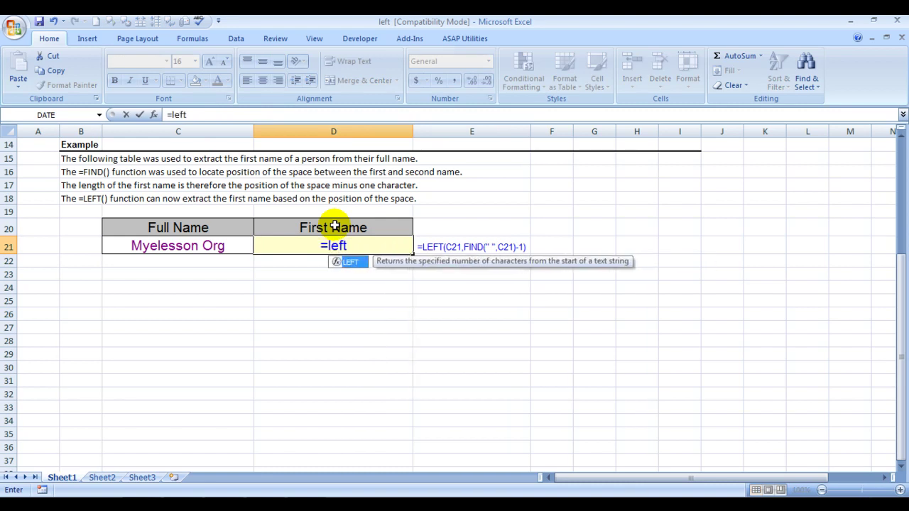
key("Tab")
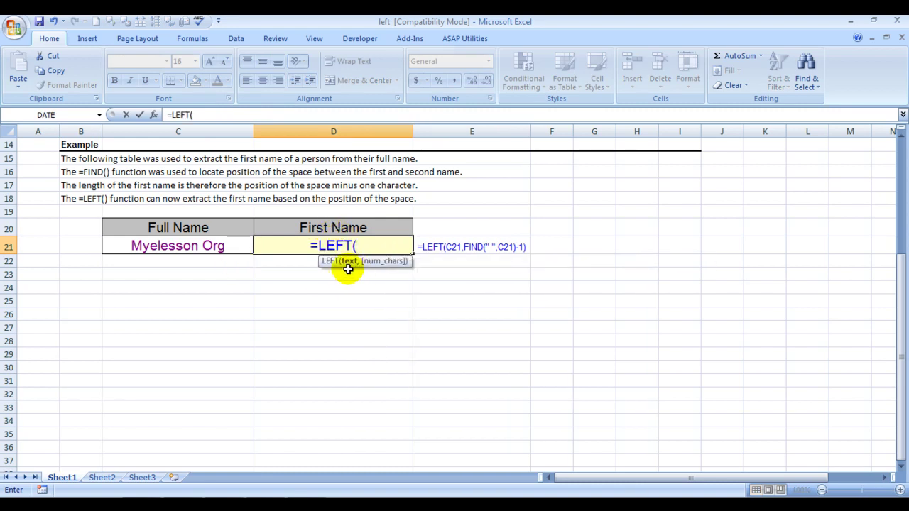
left_click(179, 251)
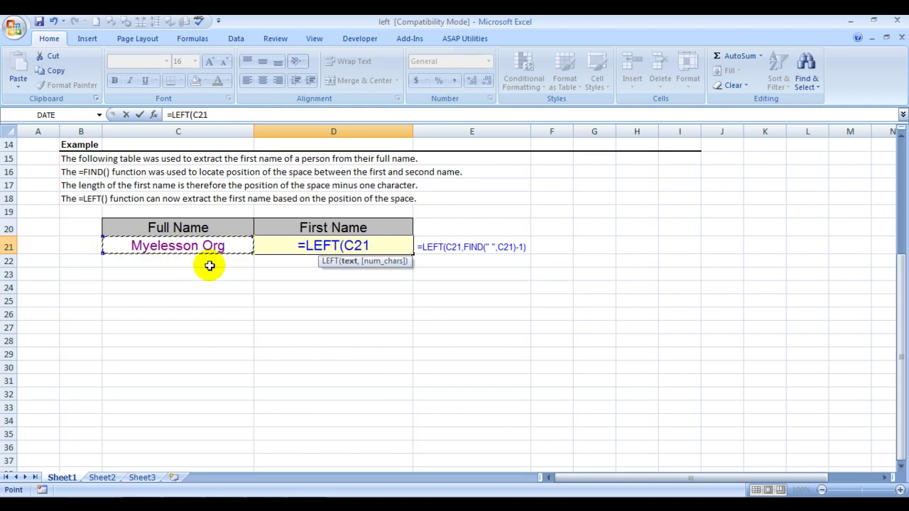
type(",")
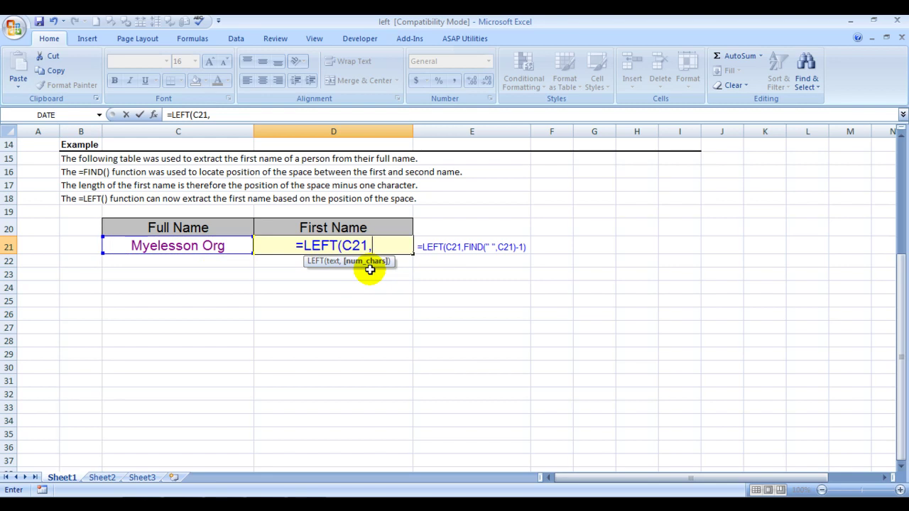
Complete D21 as =LEFT(C21,FIND(" ",C21)-1) and accept Excel's suggested correction
type("find")
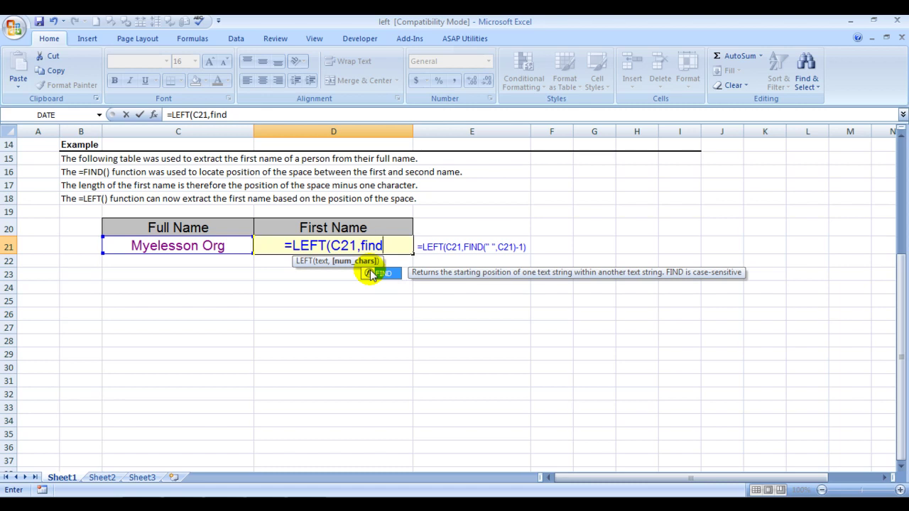
double_click(370, 274)
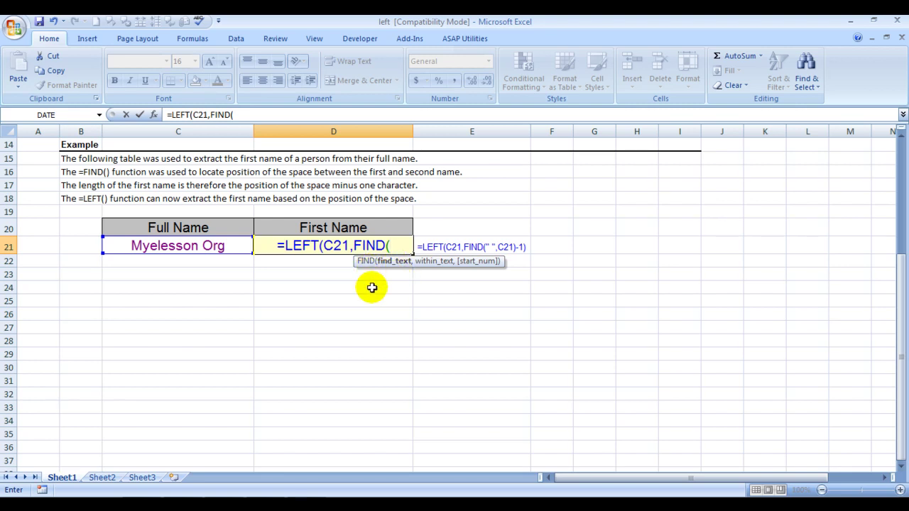
type("\" \"")
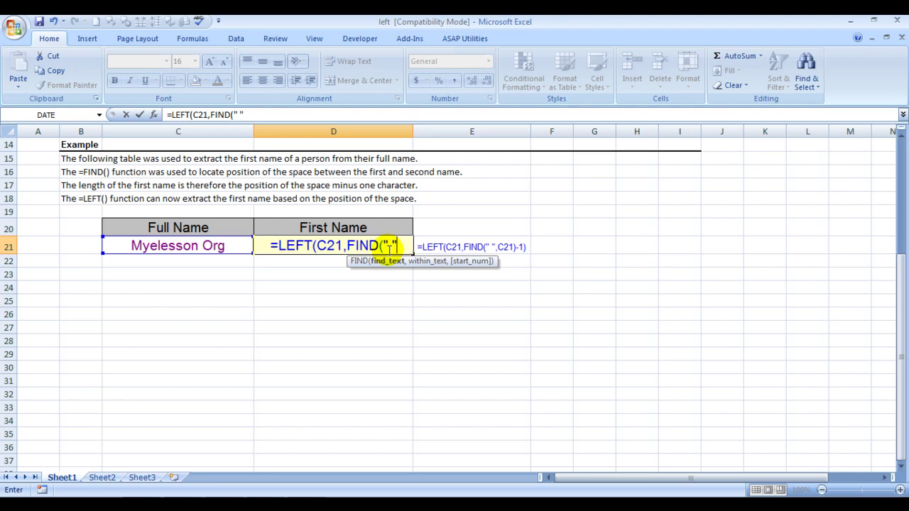
type(",")
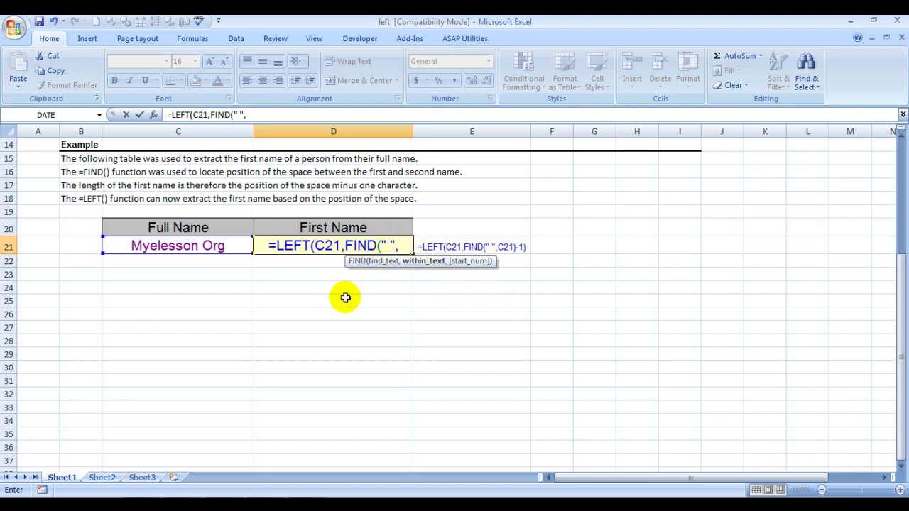
left_click(158, 248)
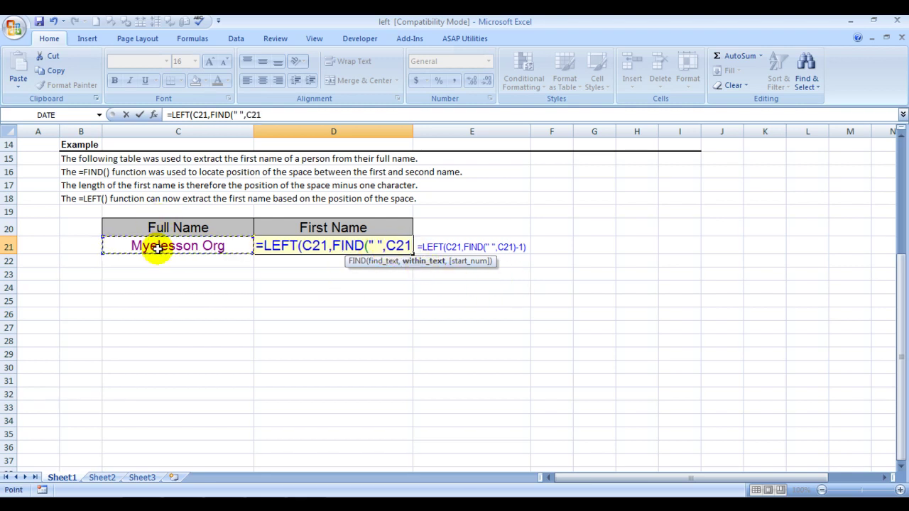
type(",")
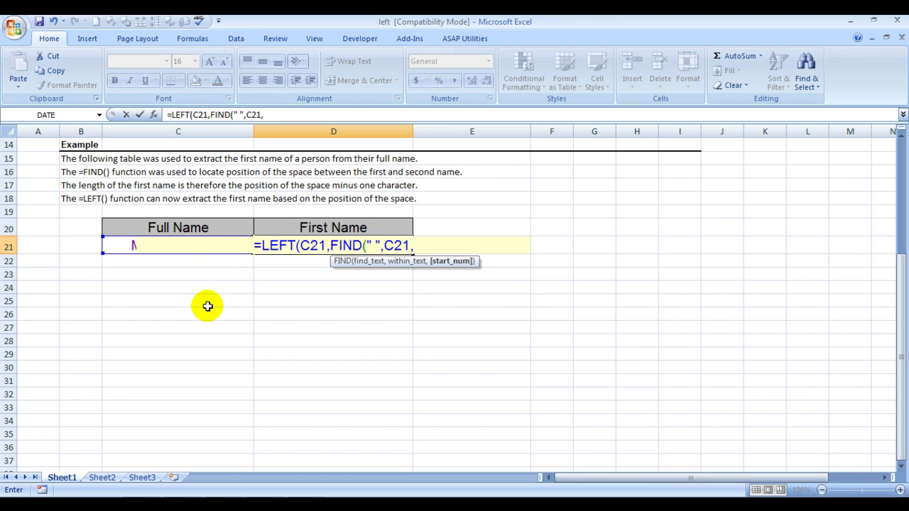
key("BackSpace")
type(")")
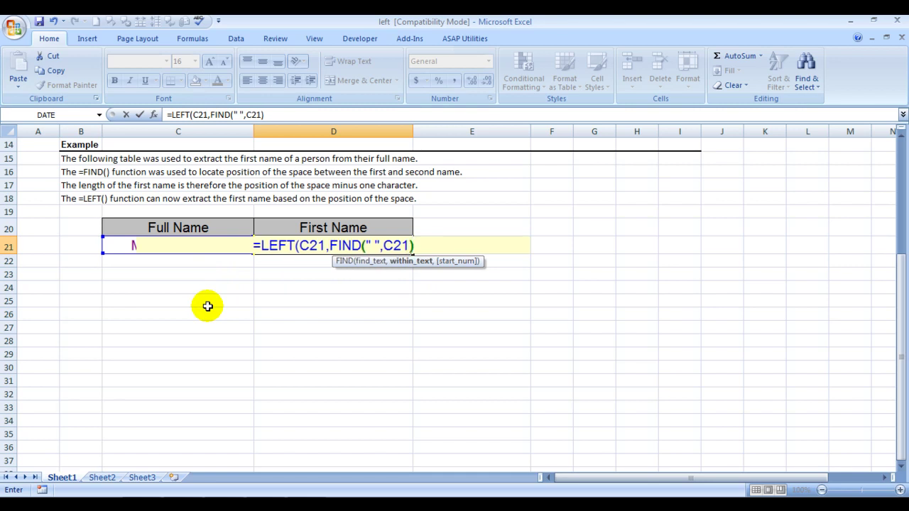
type("-")
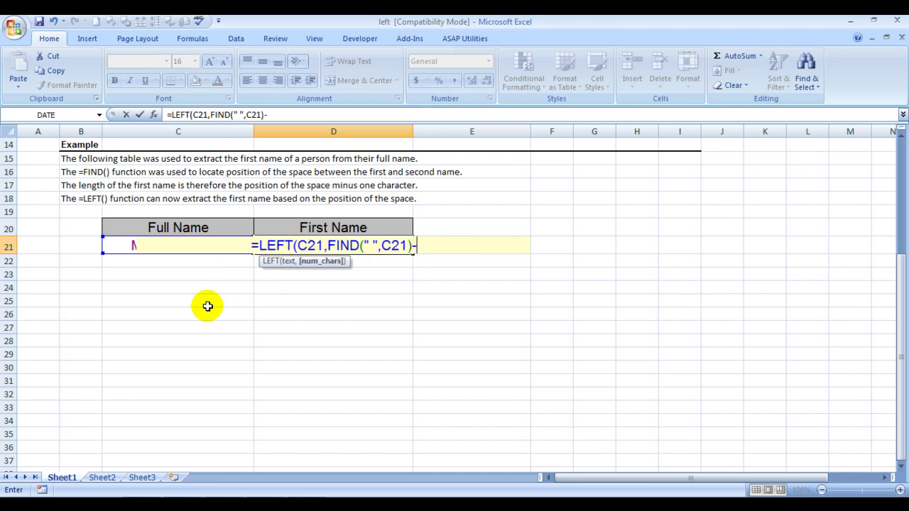
type("1")
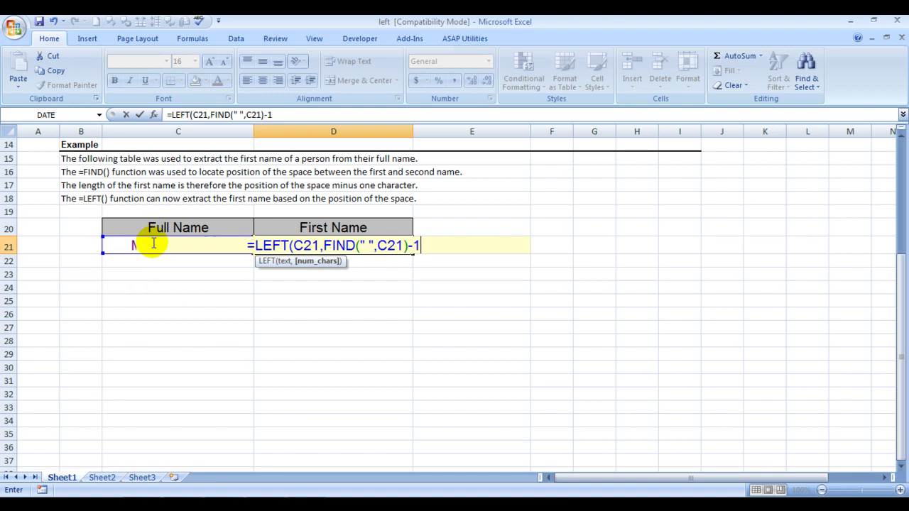
key("Return")
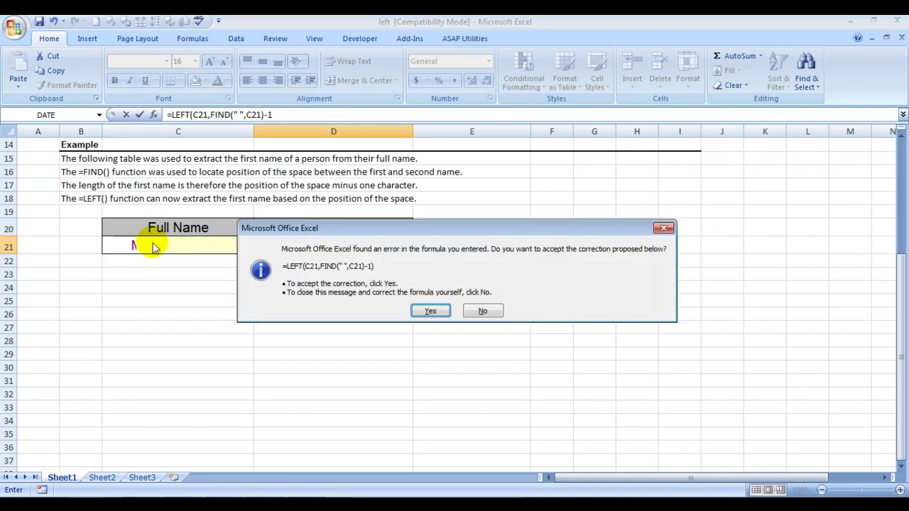
key("Return")
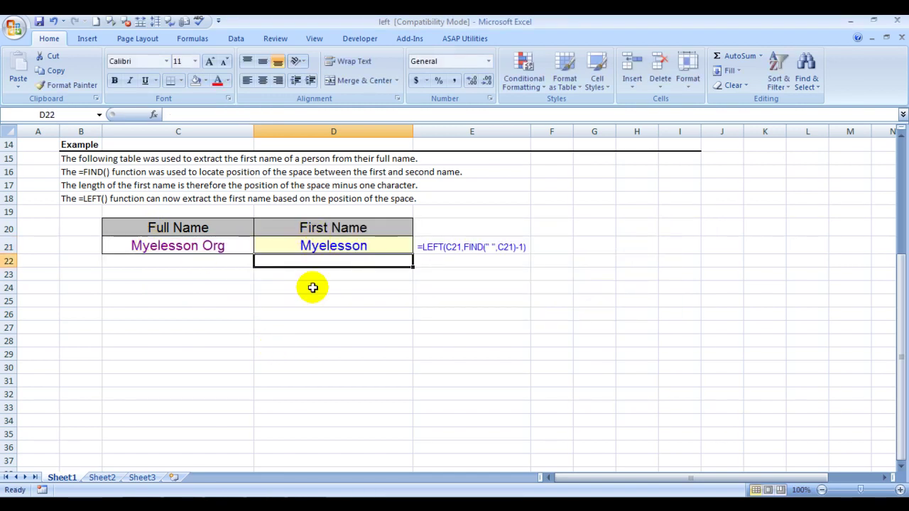
Enter a two-word test name in C21 to try the first-name formula
key("Left")
key("Up")
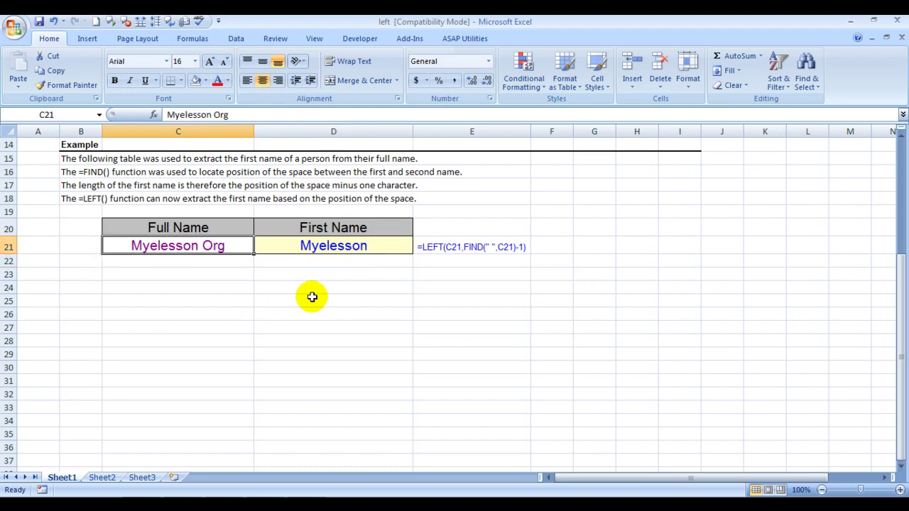
type("Guru J")
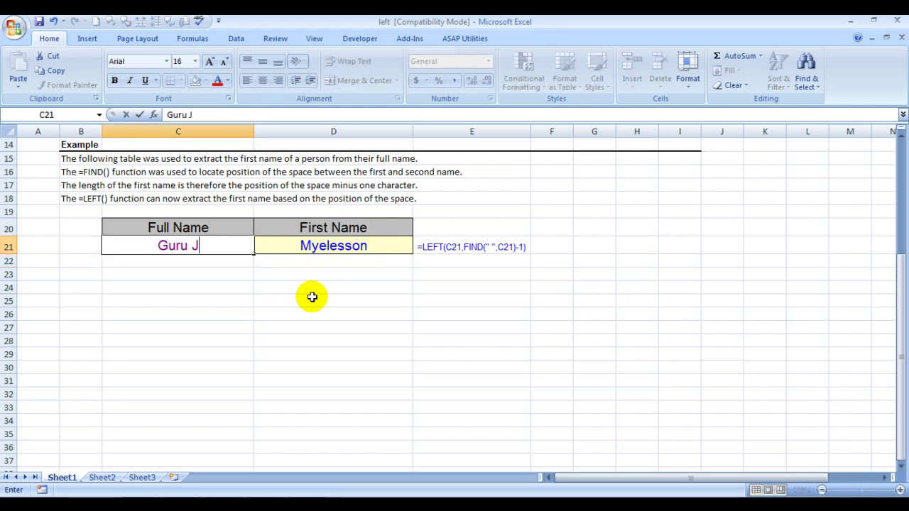
type("i")
key("Return")
Replace C21 with a different two-word name and confirm D21 returns its first name
key("Up")
key("Right")
key("Left")
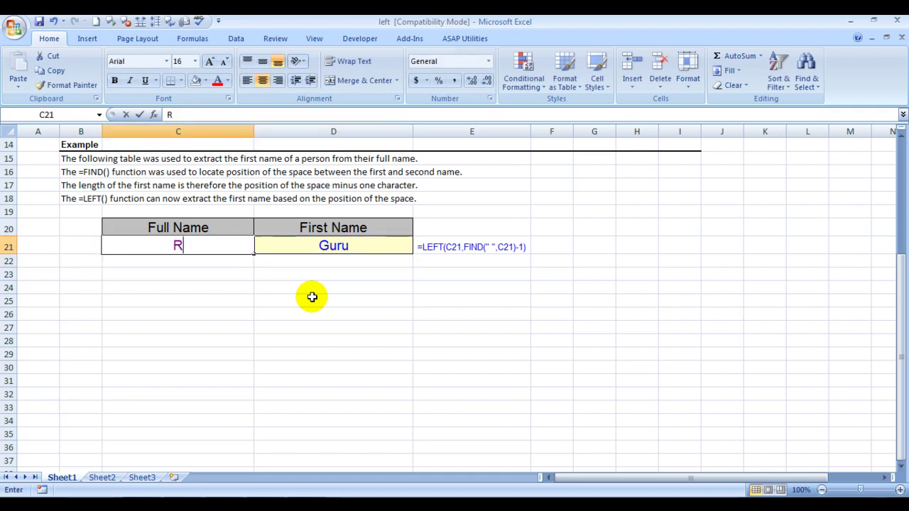
type("Ram Rahim")
key("Return")
key("Up")
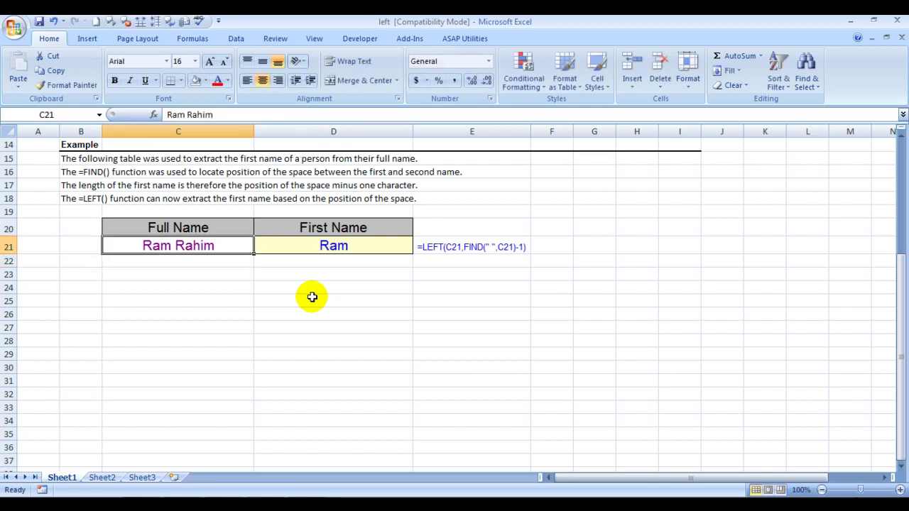
key("Right")
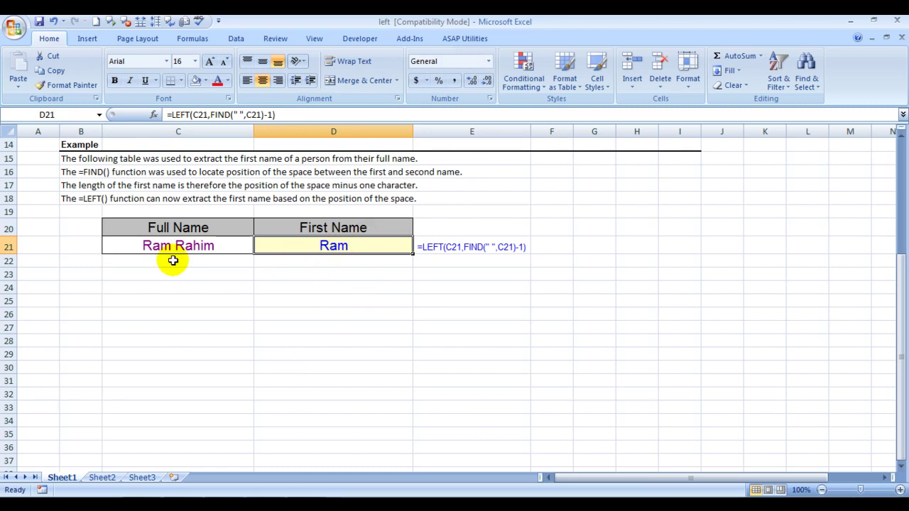
key("Right")
key("Left")
key("Up")
key("Up")
key("Up")
key("Up")
key("Up")
key("Up")
key("Up")
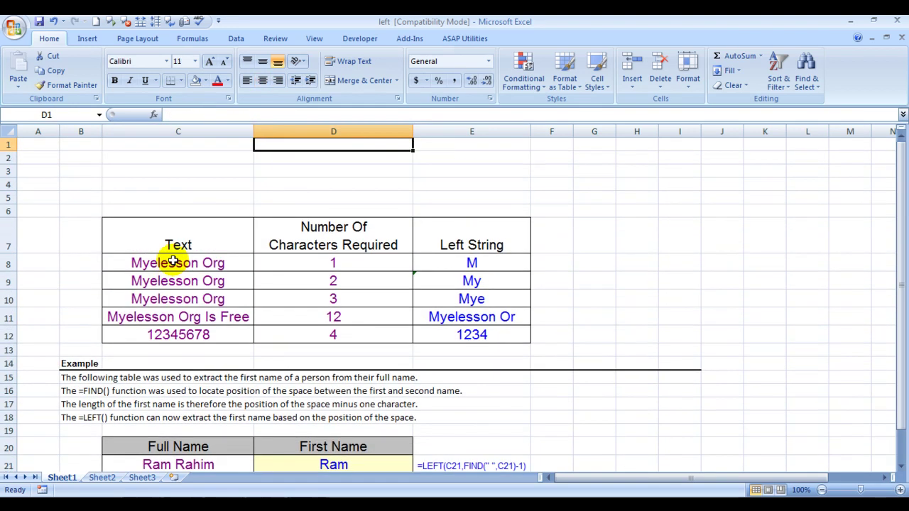